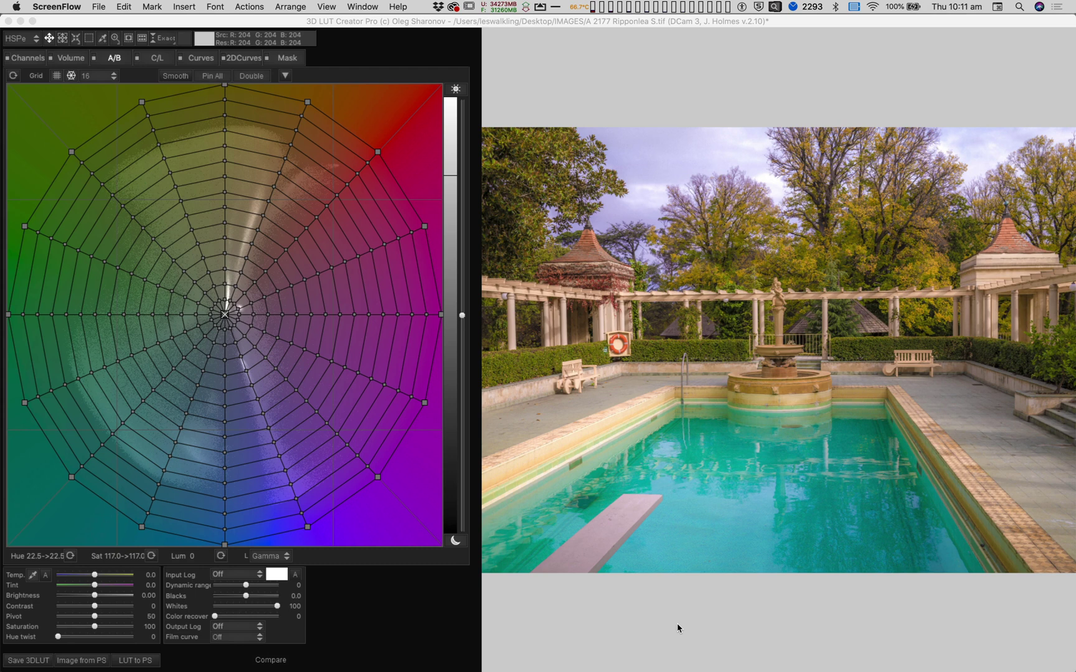
Drag the red, blue and green RGB Matrix vertices for teal foliage, peachy sky and orange water
left_click(28, 58)
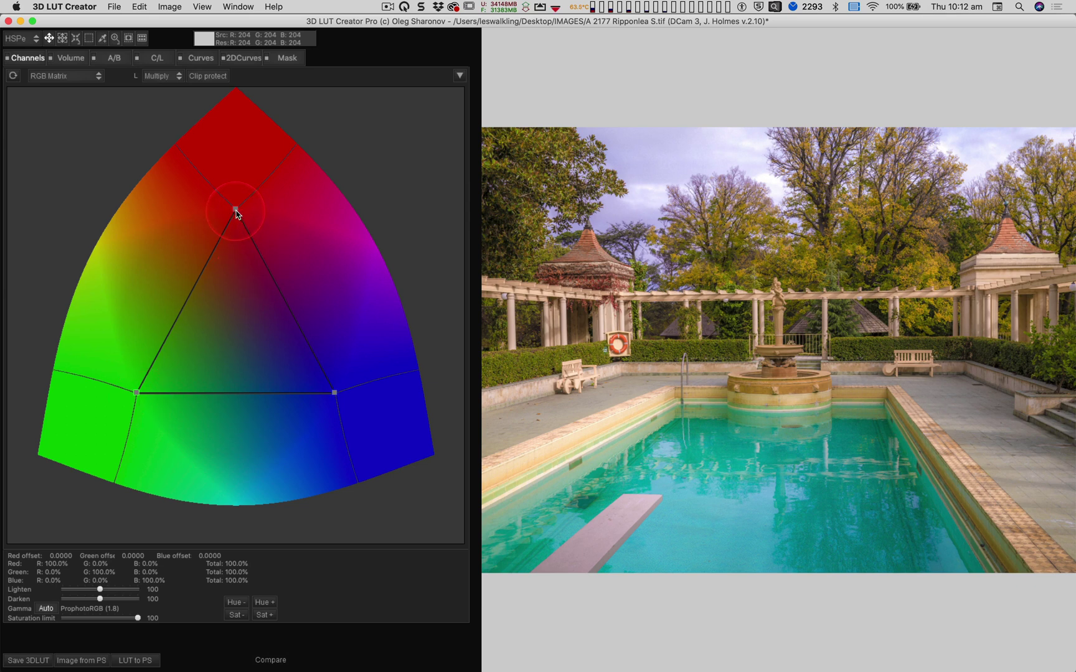
left_click_drag(235, 209, 322, 332)
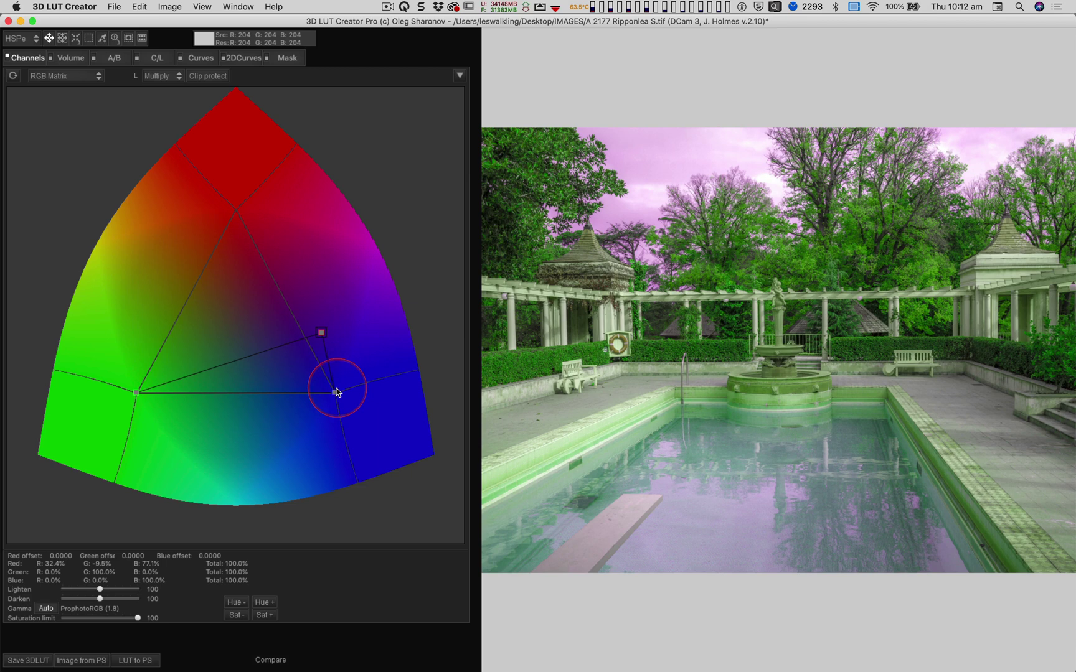
mouse_move(336, 392)
left_mouse_down()
mouse_move(321, 385)
mouse_move(241, 205)
mouse_move(235, 216)
left_mouse_up()
left_click_drag(329, 336, 322, 334)
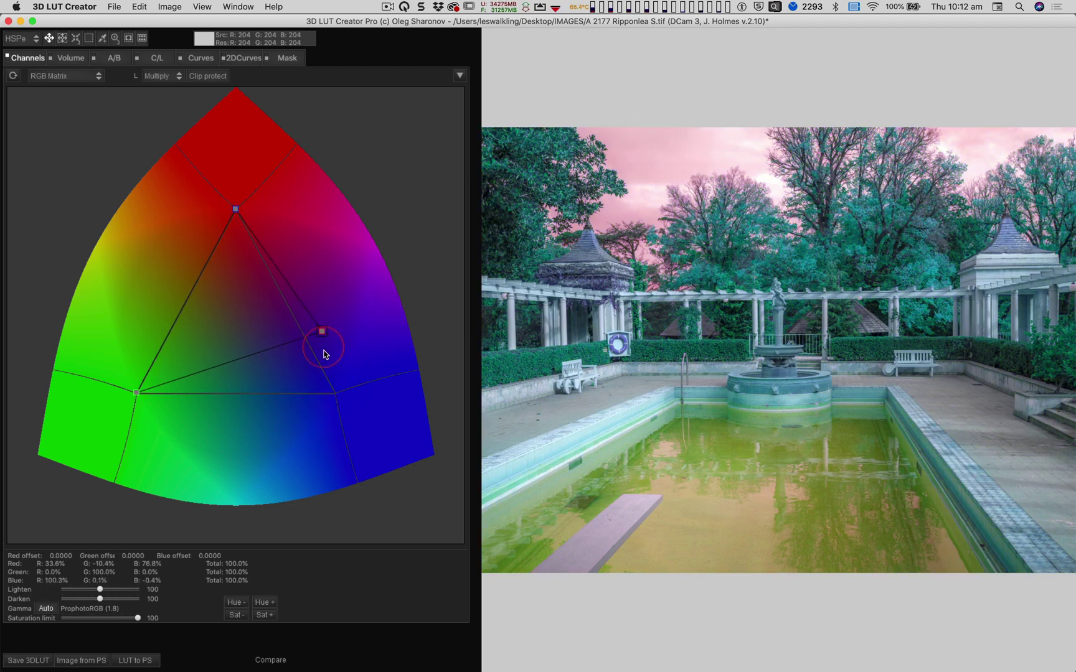
left_click_drag(325, 384, 333, 391)
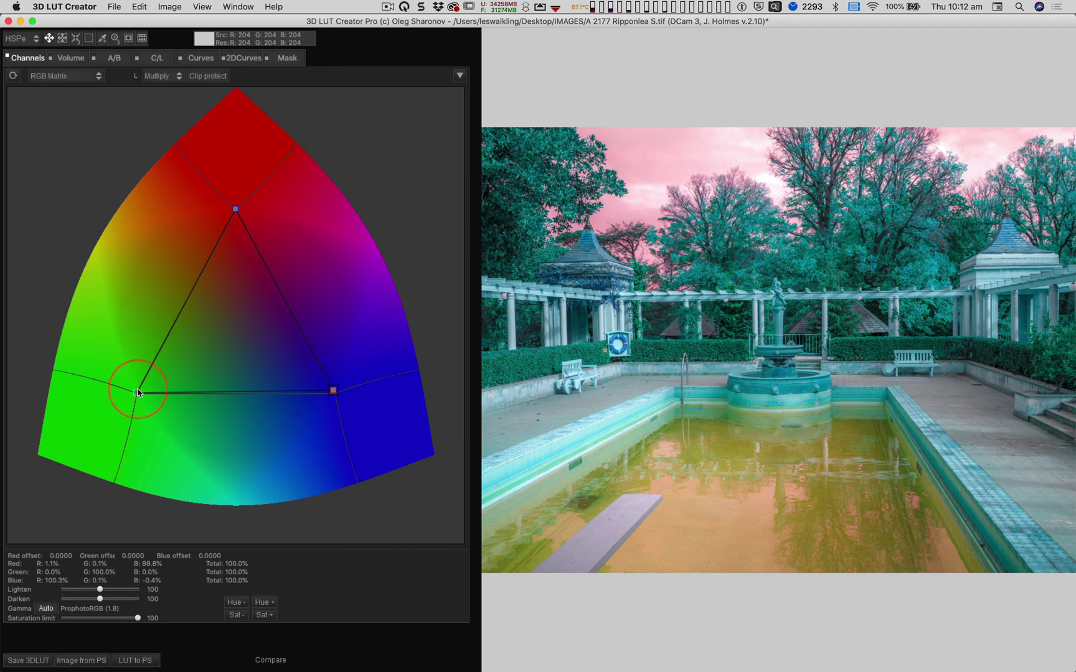
mouse_move(137, 393)
left_mouse_down()
mouse_move(278, 317)
mouse_move(284, 302)
left_mouse_up()
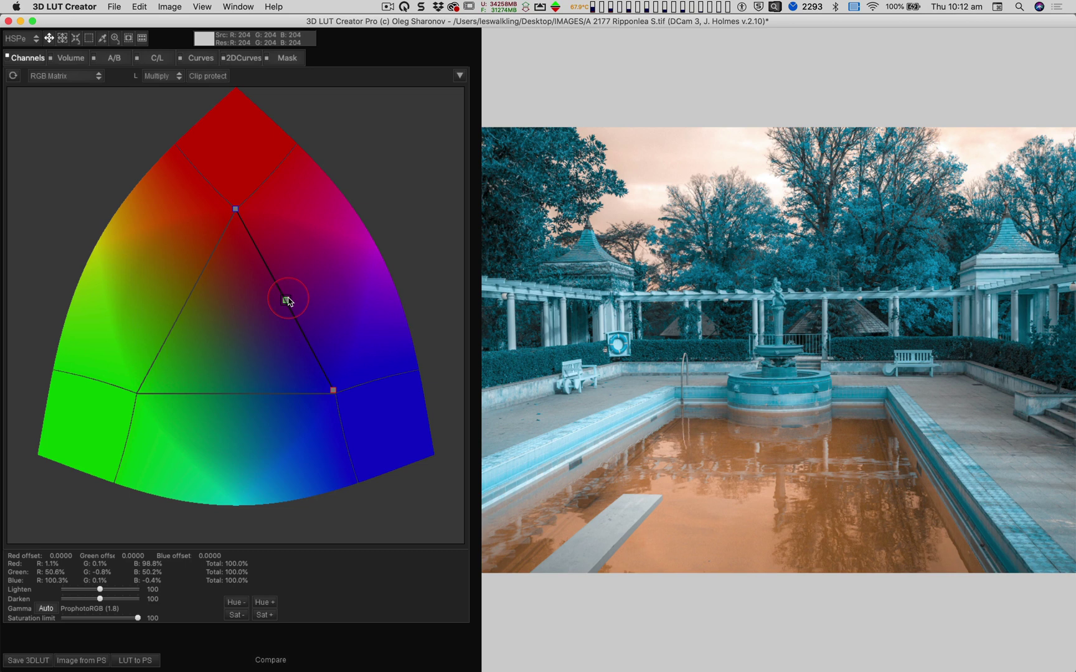
Pick a colour point on the A/B grid and zoom the view in and out
left_click(117, 60)
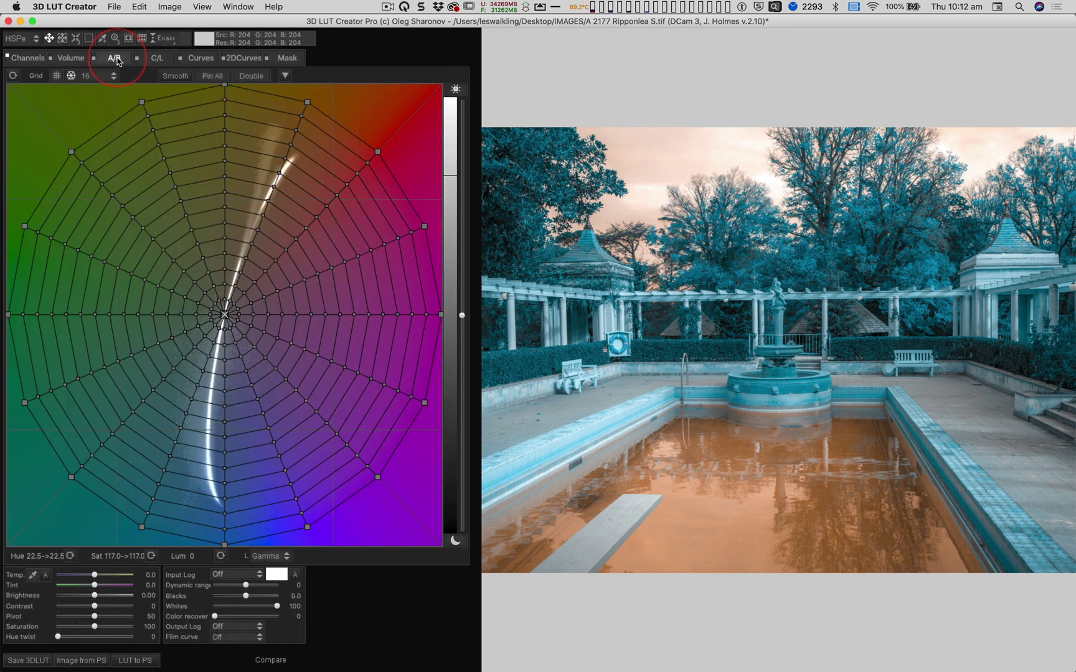
left_click(286, 171)
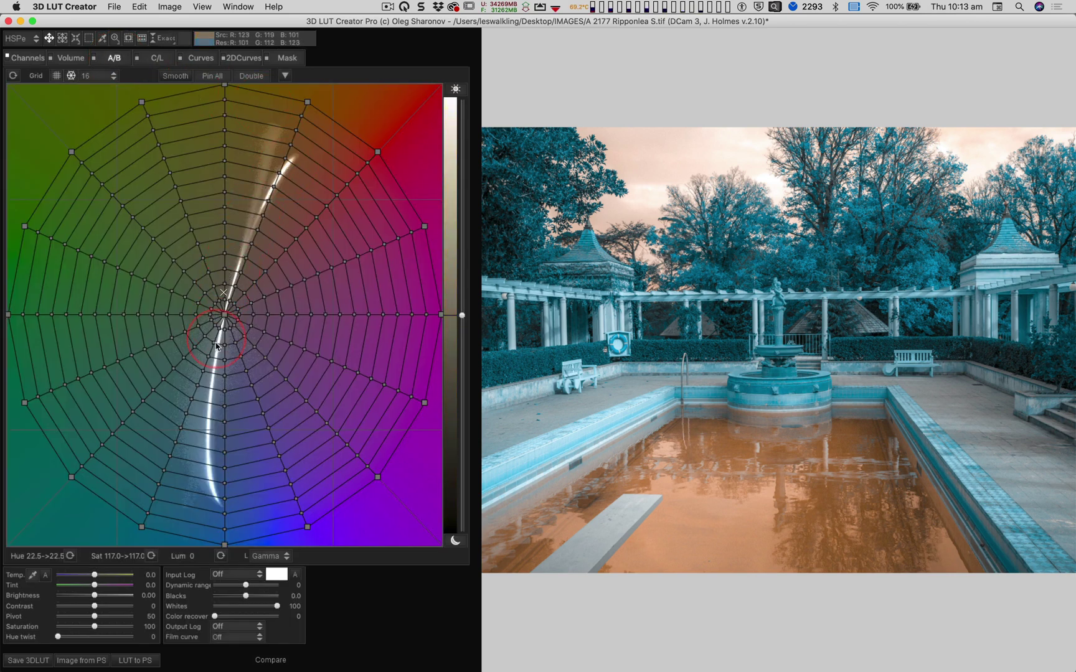
scroll(216, 347, "up", 5)
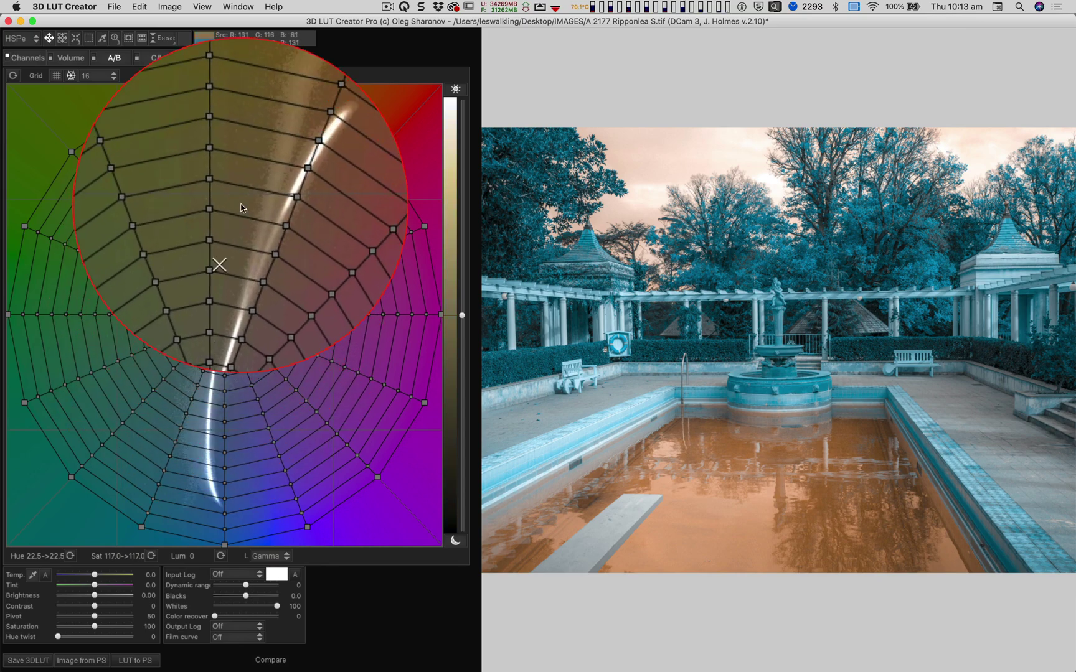
scroll(276, 172, "down", 5)
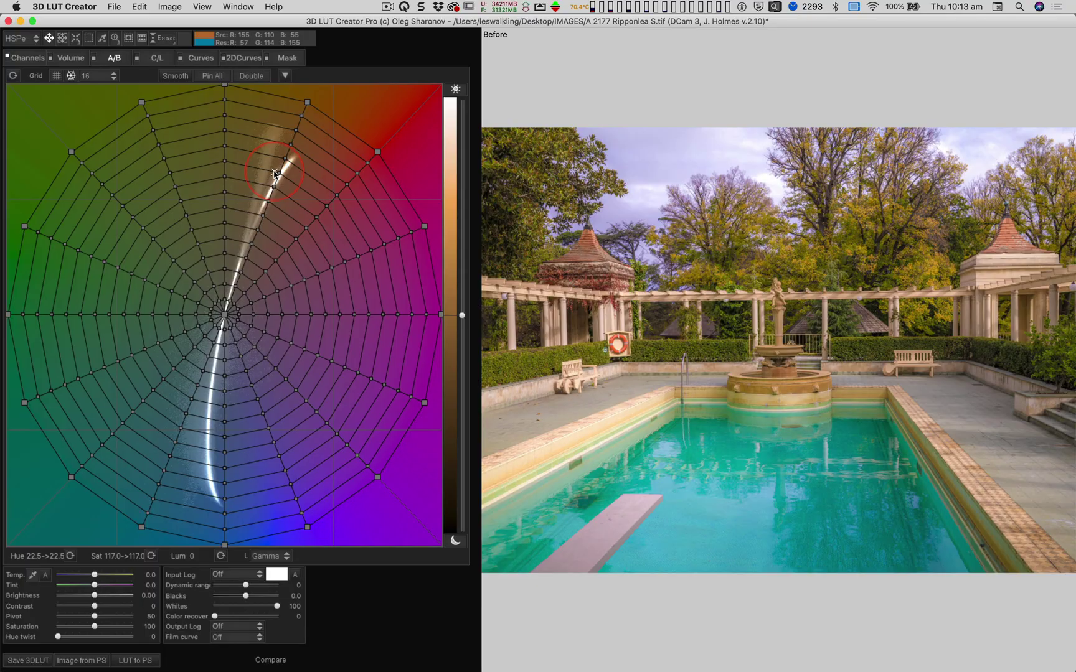
Compare with the original, then remix the RGB Matrix for grey-teal tones, pink sky and olive pool
key("c")
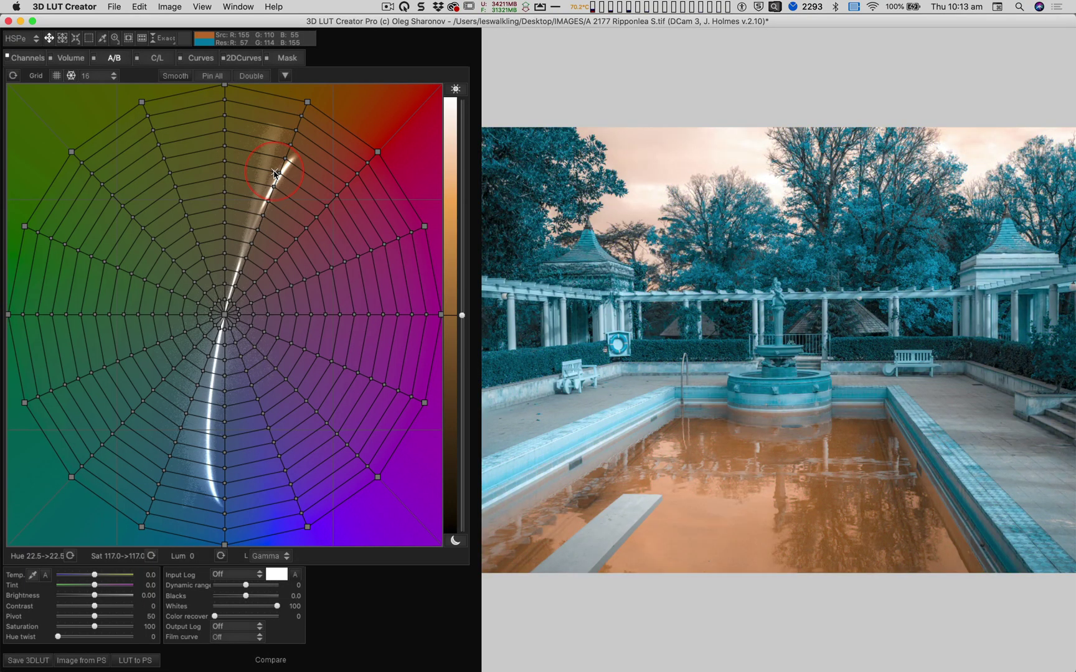
key("c")
key("c")
left_click(27, 58)
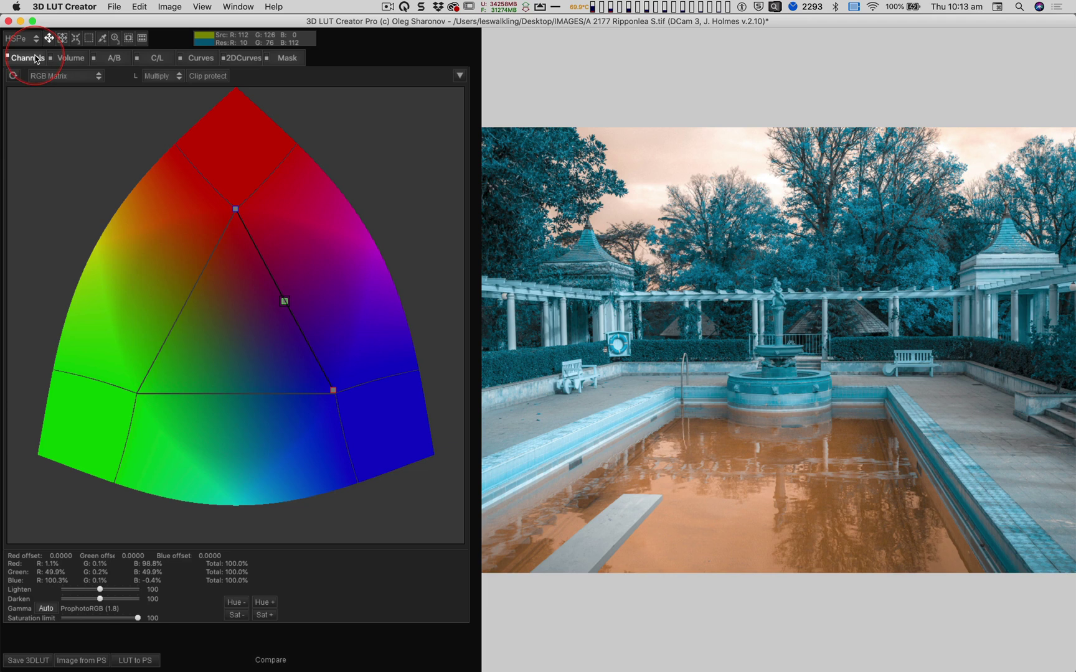
left_click_drag(247, 225, 266, 180)
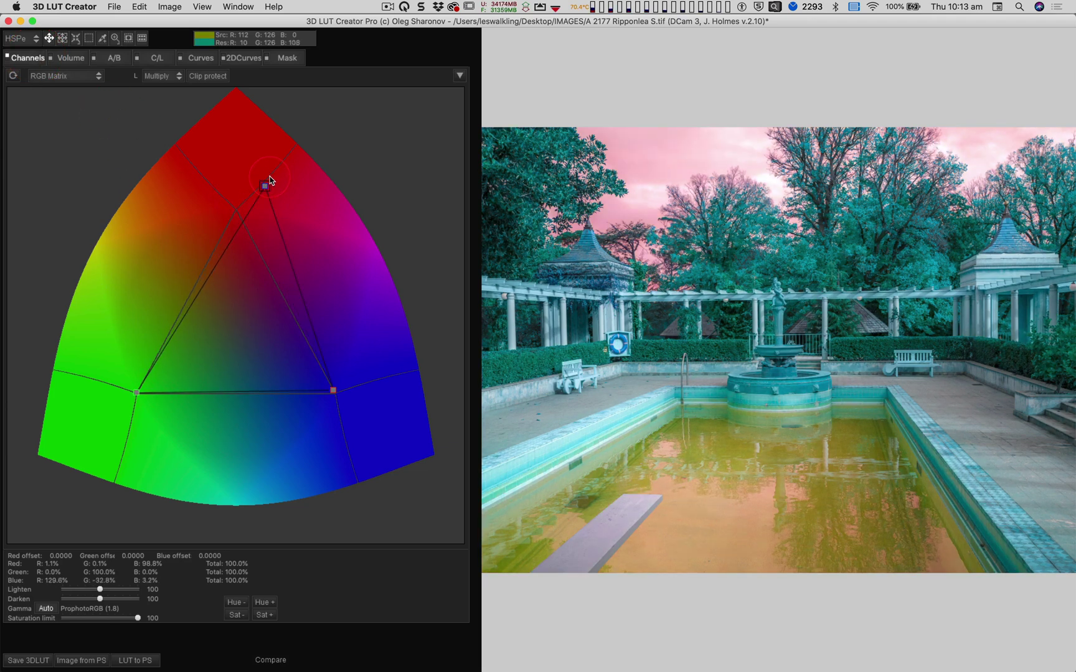
left_click_drag(343, 387, 382, 403)
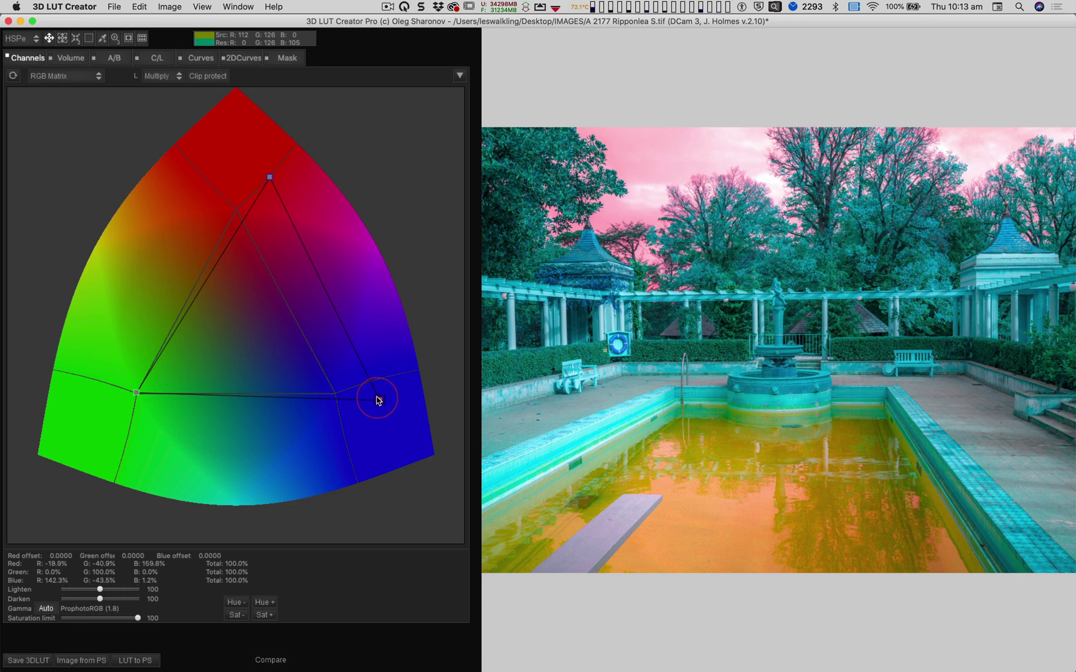
left_click_drag(382, 403, 337, 308)
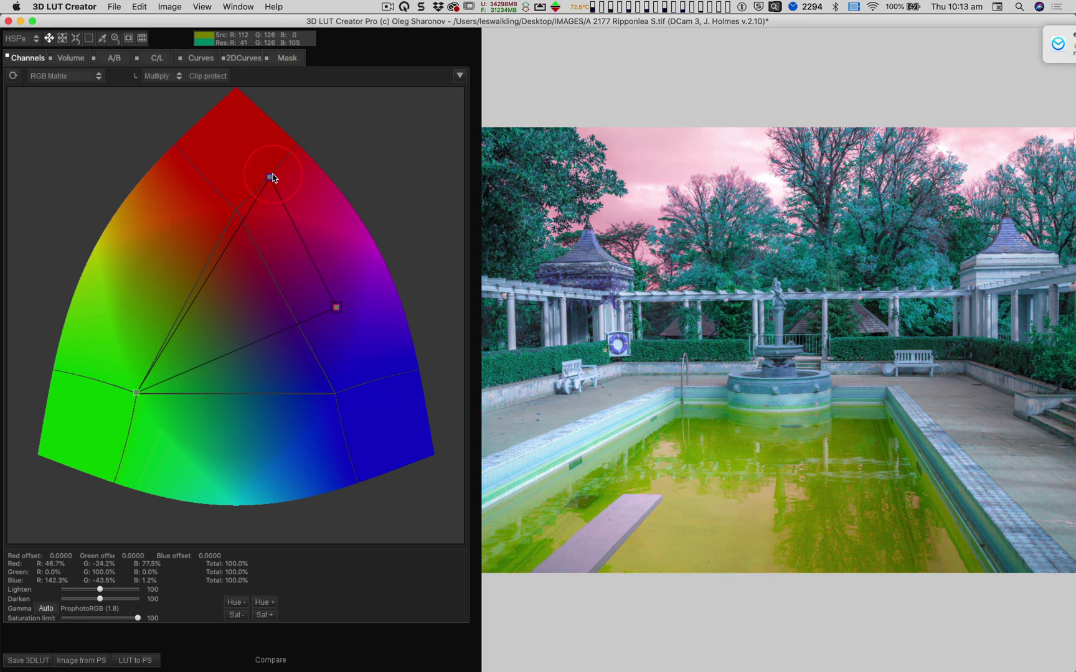
mouse_move(270, 177)
left_mouse_down()
mouse_move(300, 272)
mouse_move(299, 239)
left_mouse_up()
mouse_move(136, 394)
left_mouse_down()
mouse_move(264, 312)
mouse_move(230, 201)
mouse_move(234, 212)
left_mouse_up()
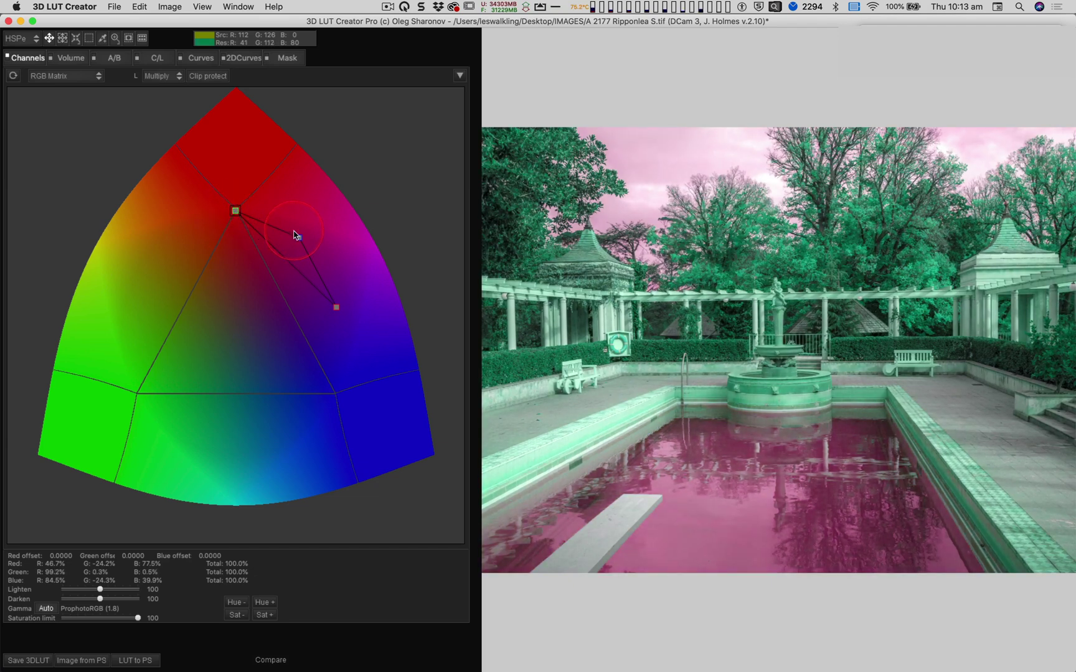
Rearrange the green, blue and red matrix vertices, pushing the red channel toward blue
mouse_move(297, 235)
left_mouse_down()
mouse_move(133, 419)
mouse_move(133, 392)
left_mouse_up()
left_click_drag(336, 308, 335, 312)
left_click_drag(321, 359, 335, 396)
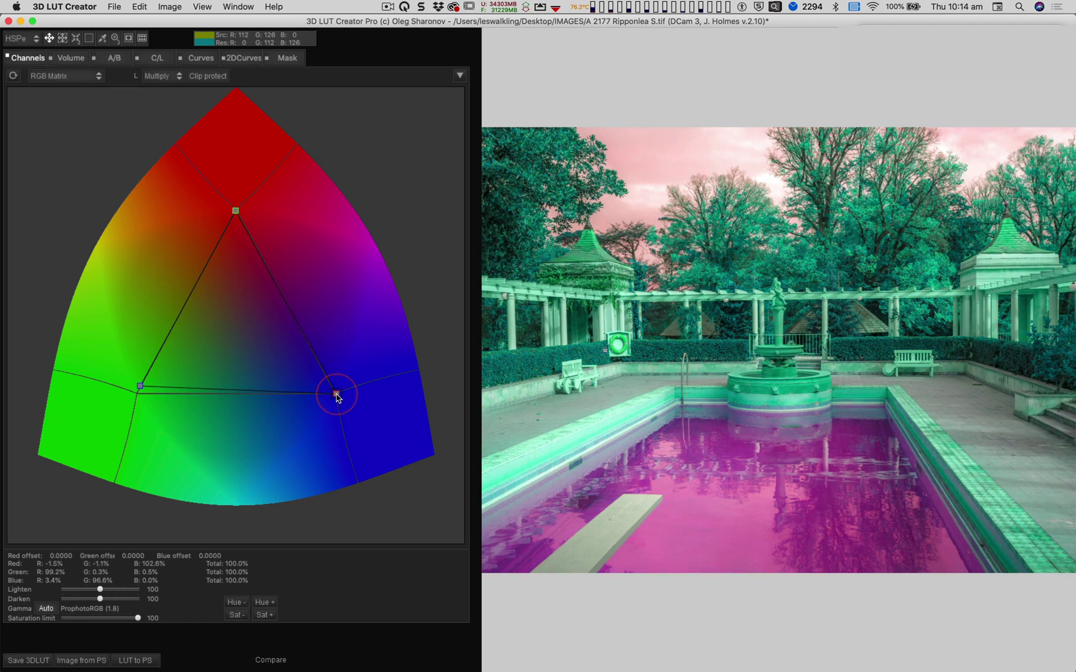
left_click_drag(140, 384, 135, 397)
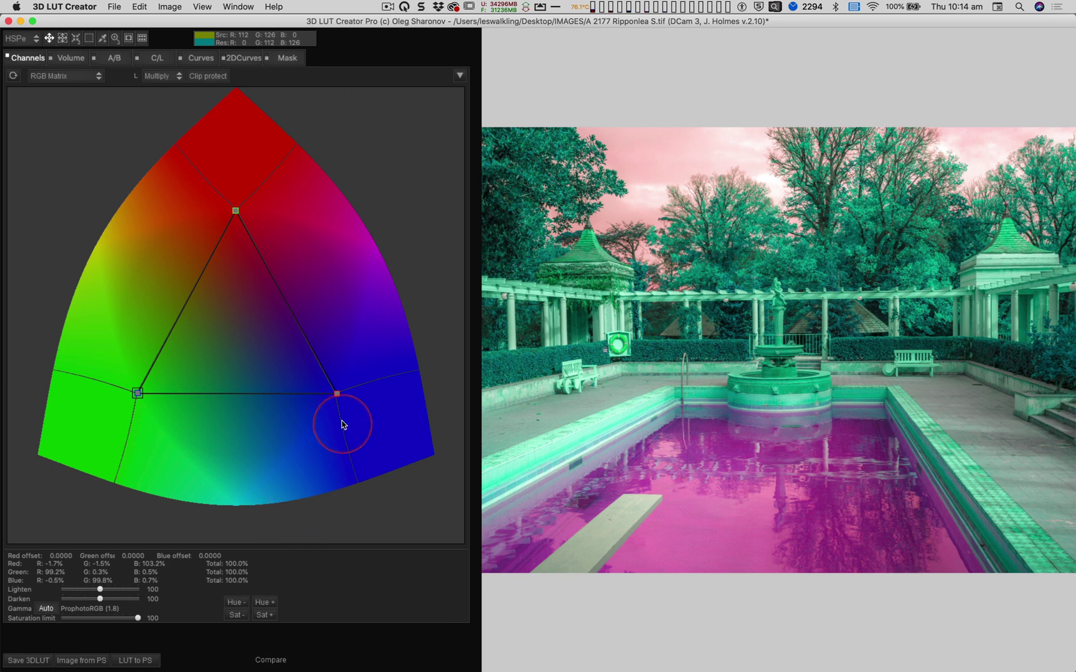
mouse_move(337, 394)
left_mouse_down()
mouse_move(321, 459)
mouse_move(103, 416)
mouse_move(127, 252)
mouse_move(156, 192)
mouse_move(100, 231)
left_mouse_up()
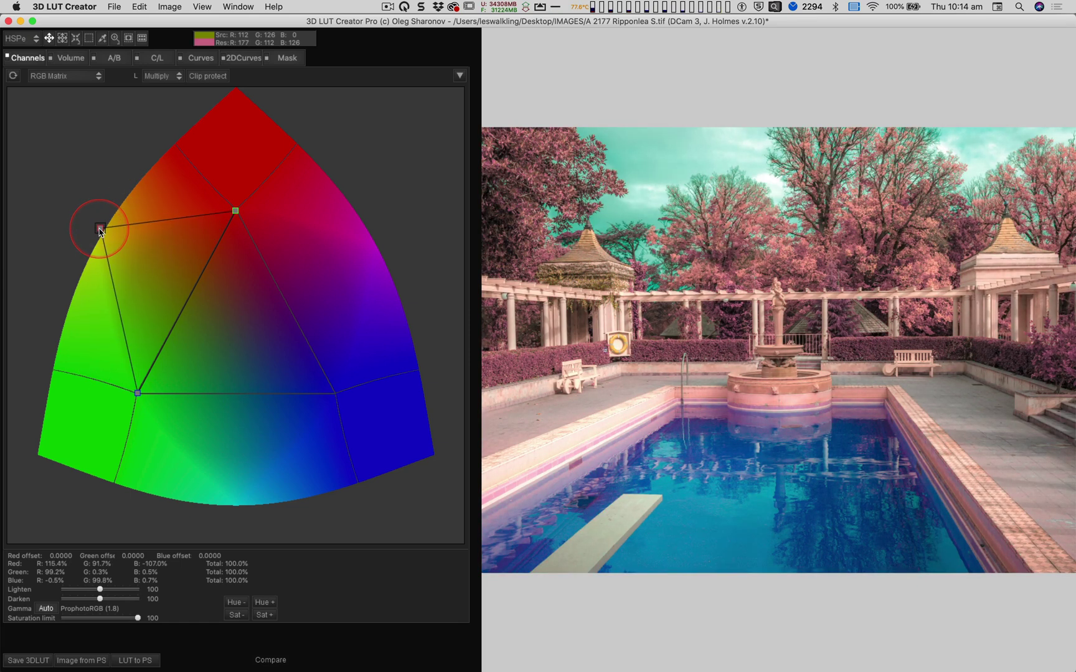
Compare with the original, then shift green and blue for copper trees, teal sky and blue water
key("c")
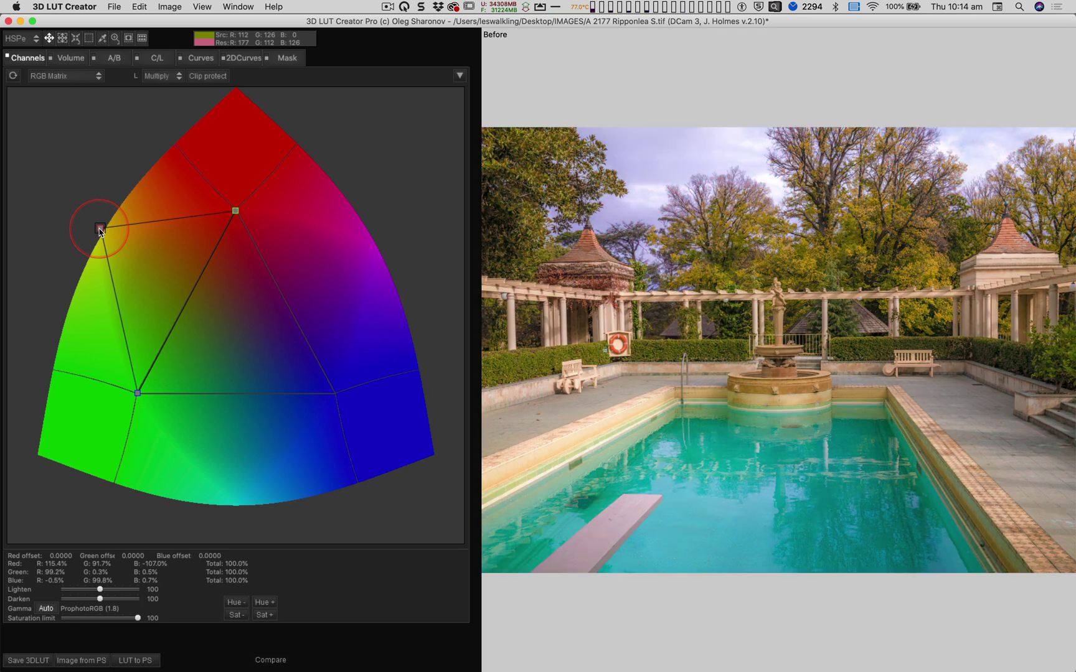
key("c")
mouse_move(235, 210)
left_mouse_down()
mouse_move(252, 162)
mouse_move(204, 267)
left_mouse_up()
left_click_drag(137, 393, 221, 394)
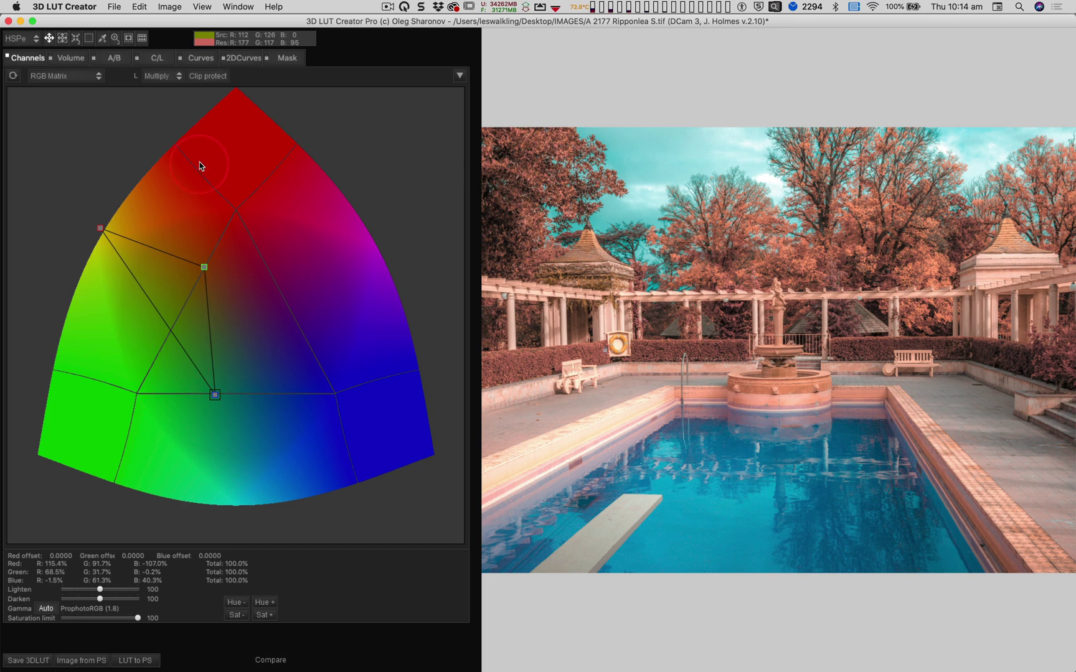
Drag the A/B panel's Saturation slider from 100 down to 0
left_click(119, 61)
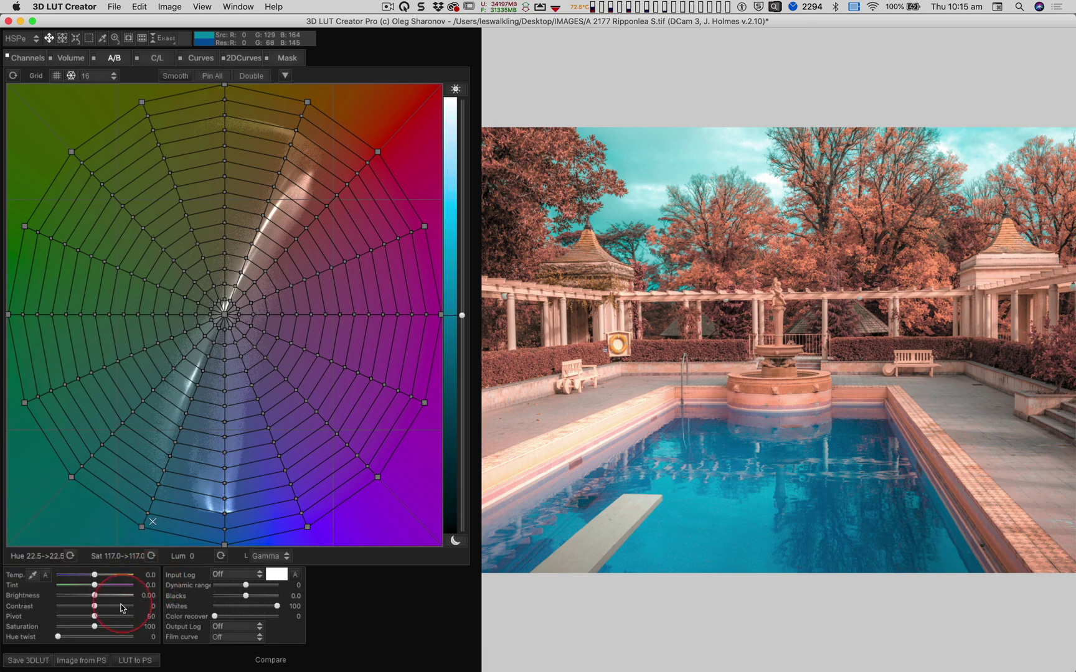
left_click_drag(101, 630, 13, 619)
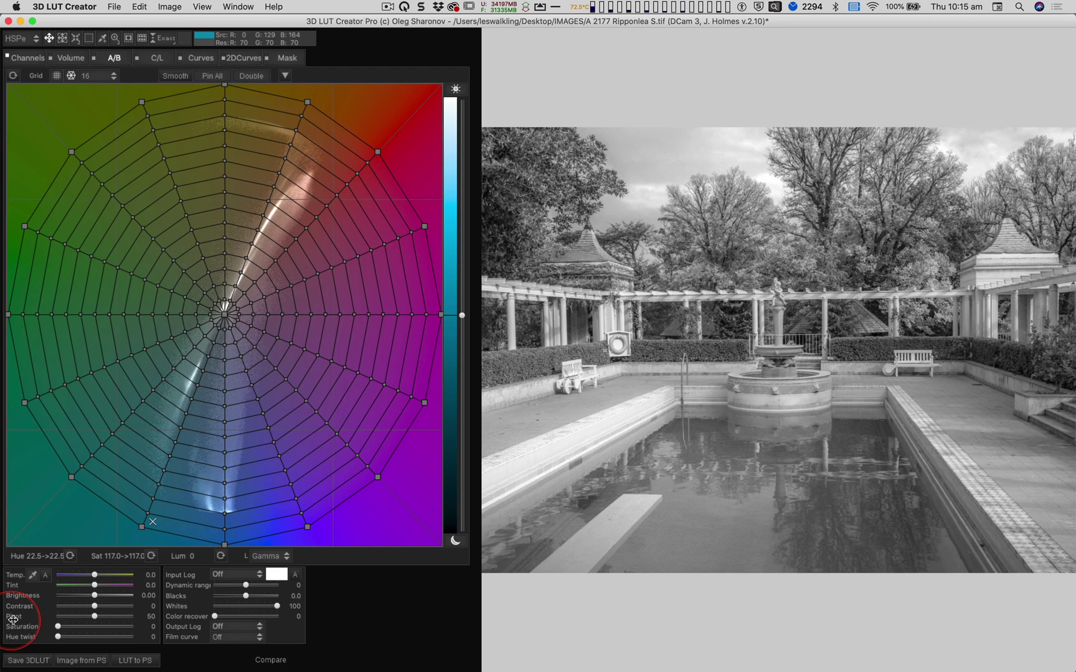
Move the Volume control point around the triangle until trees turn salmon-pink and water deep teal
left_click(70, 58)
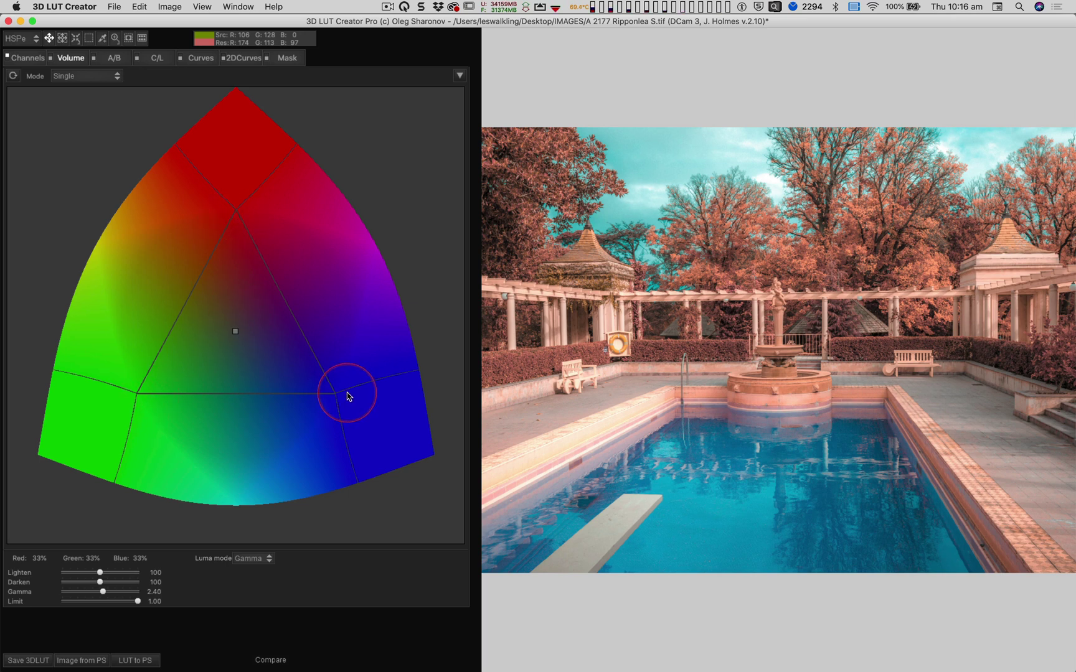
mouse_move(236, 331)
left_mouse_down()
mouse_move(305, 298)
mouse_move(351, 257)
mouse_move(322, 149)
mouse_move(304, 147)
left_mouse_up()
left_click(153, 256)
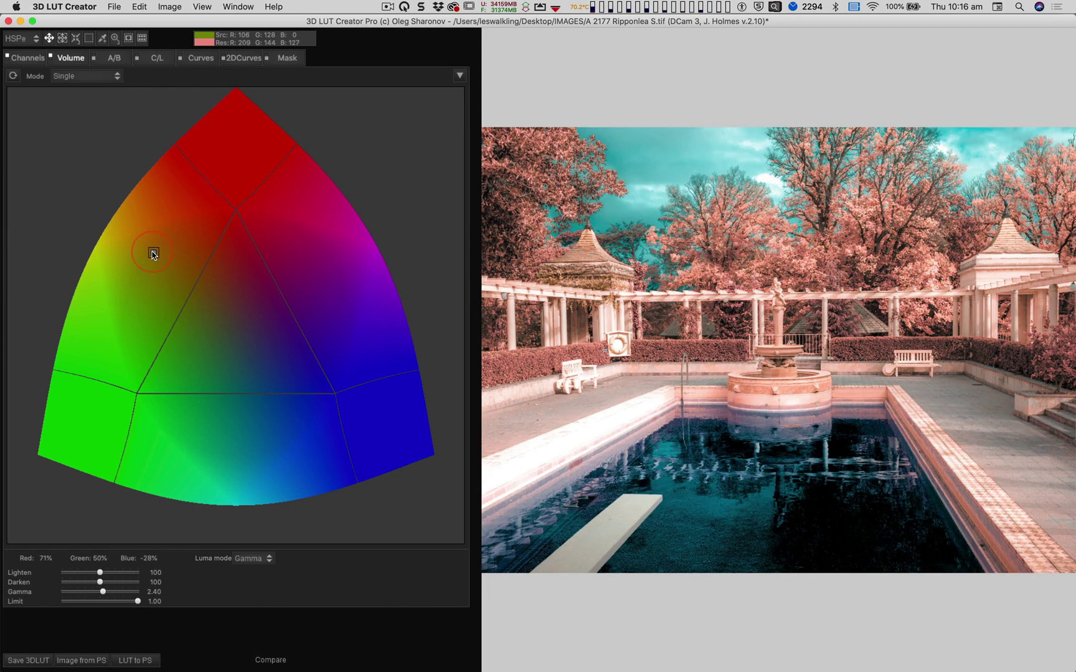
mouse_move(147, 261)
left_mouse_down()
mouse_move(104, 437)
mouse_move(226, 466)
mouse_move(297, 378)
left_mouse_up()
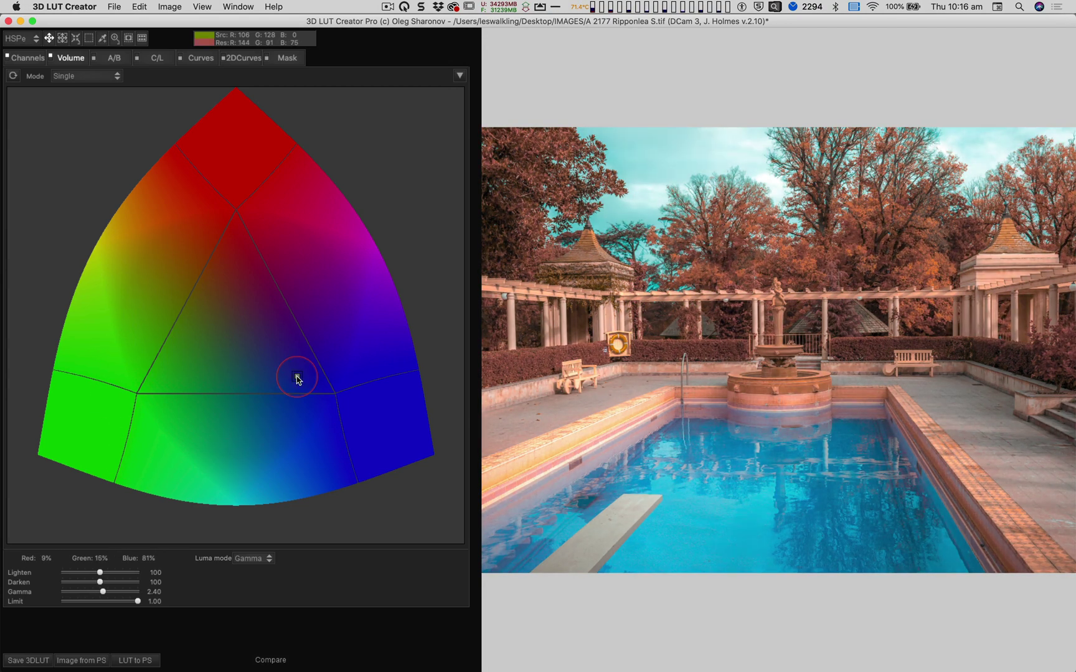
left_click_drag(368, 390, 209, 290)
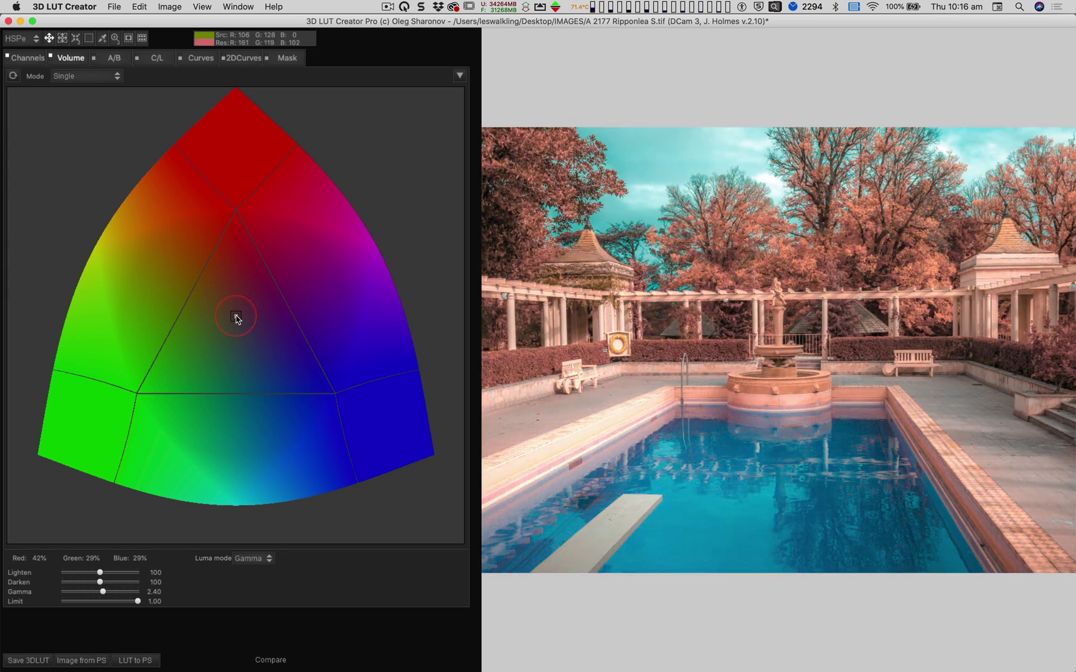
left_click(180, 270)
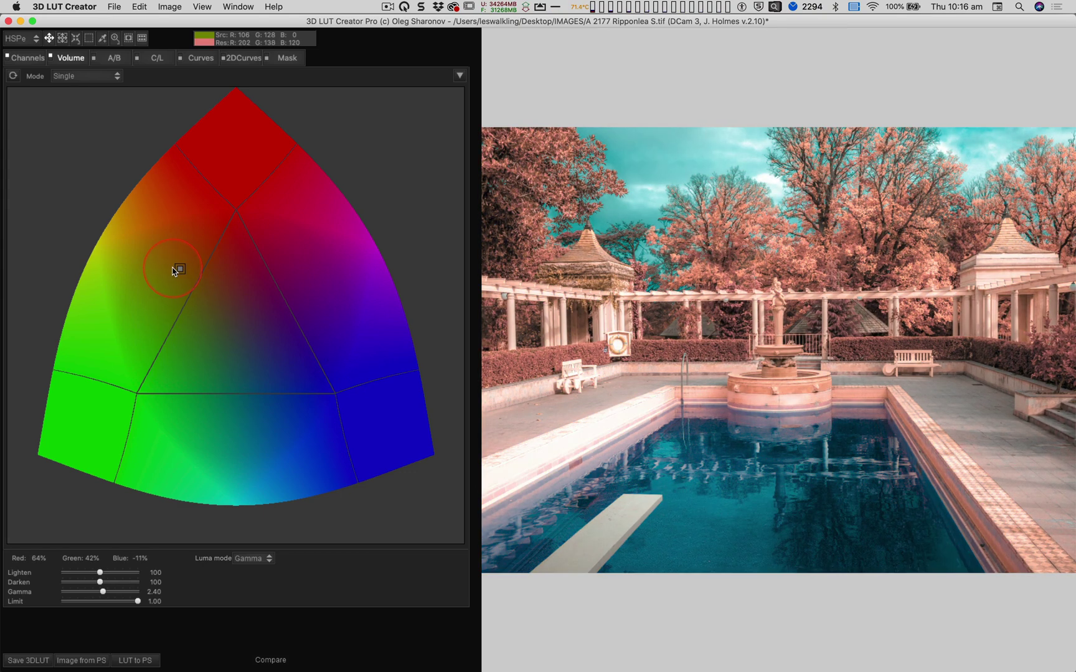
left_click(114, 58)
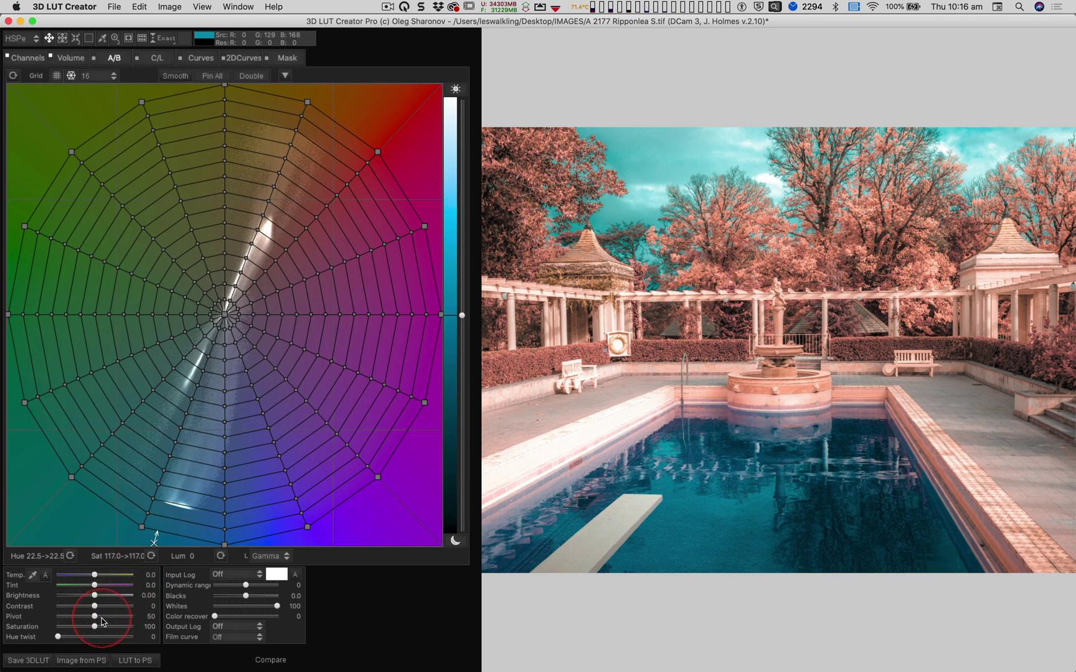
Drop Saturation to 0 and toggle Compare twice against the original colour photo
left_click_drag(95, 627, 2, 619)
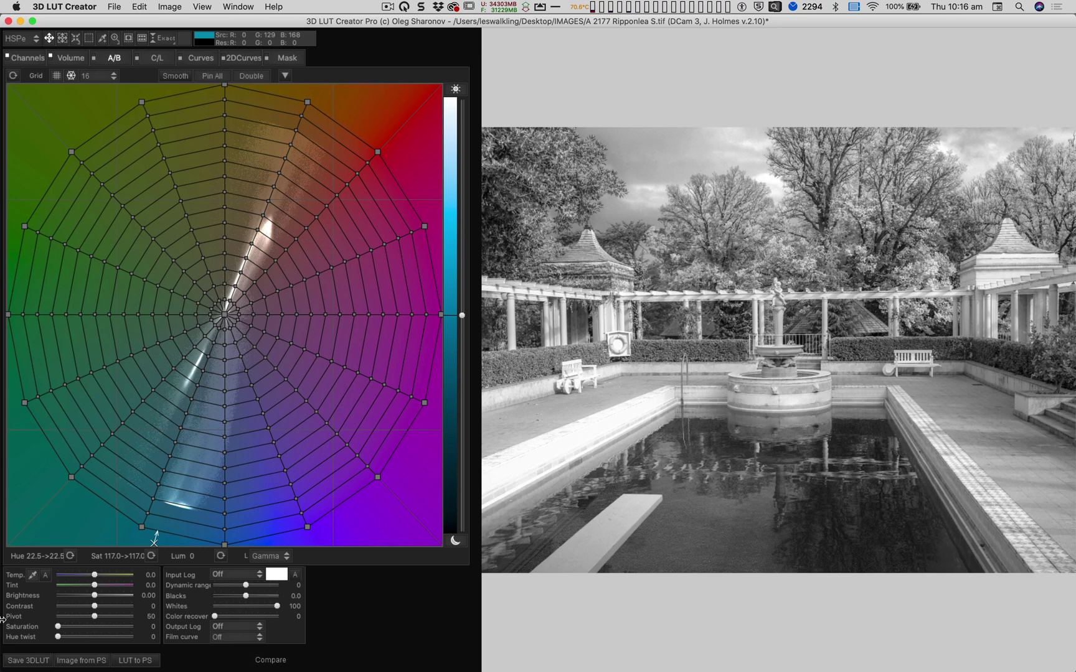
left_click(2, 618)
left_click(2, 618)
left_click(2, 618)
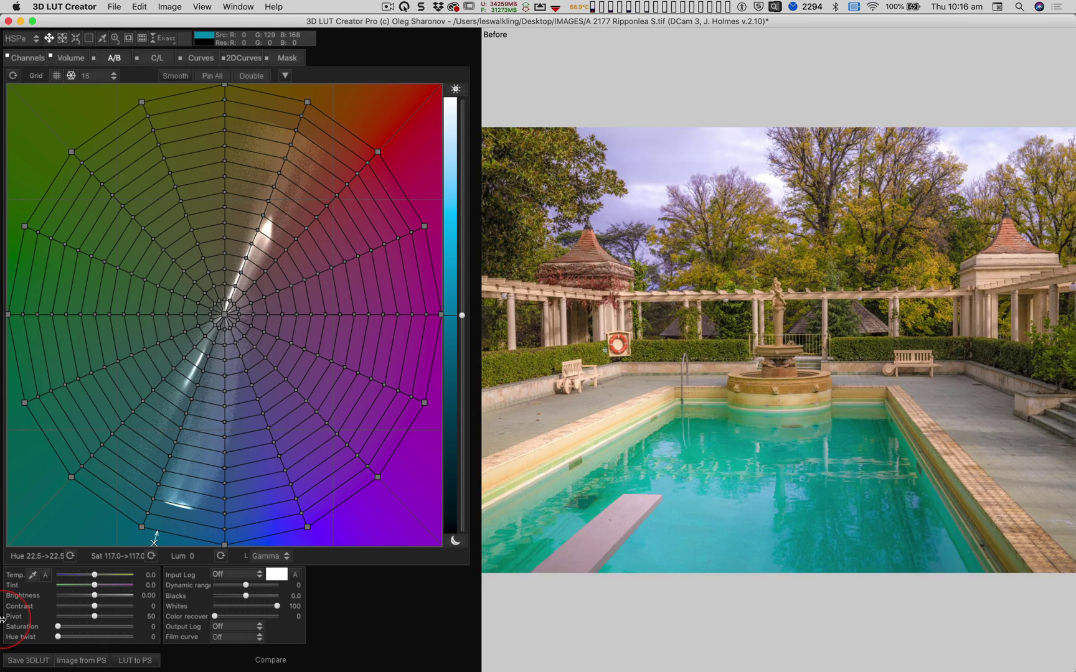
left_click(2, 618)
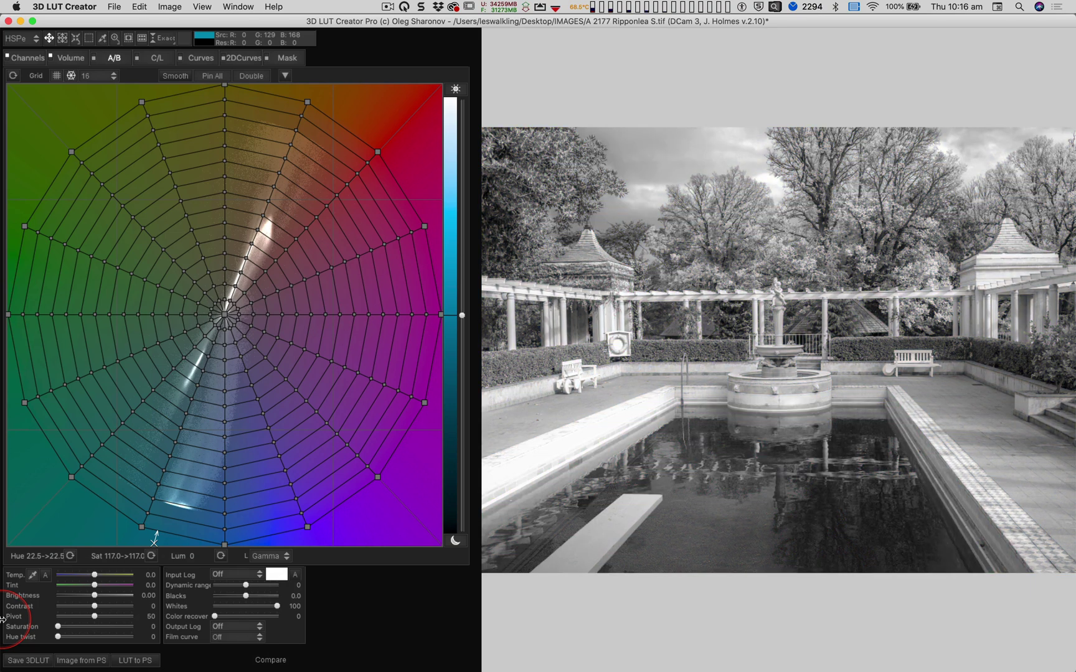